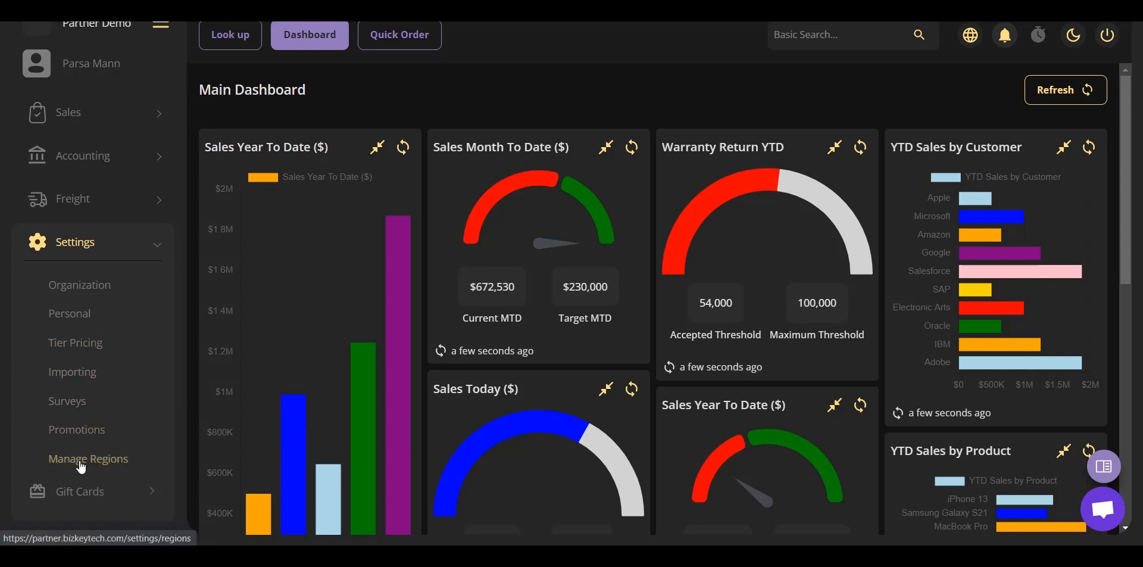
Open the Importing settings page and choose Part Number as the data set.
click(76, 371)
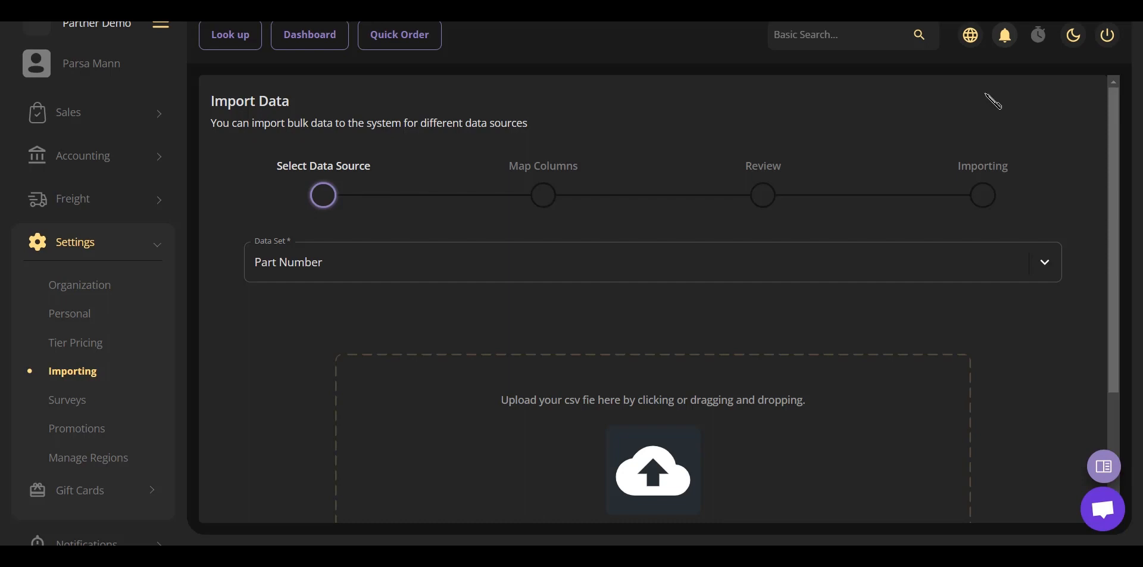
click(985, 268)
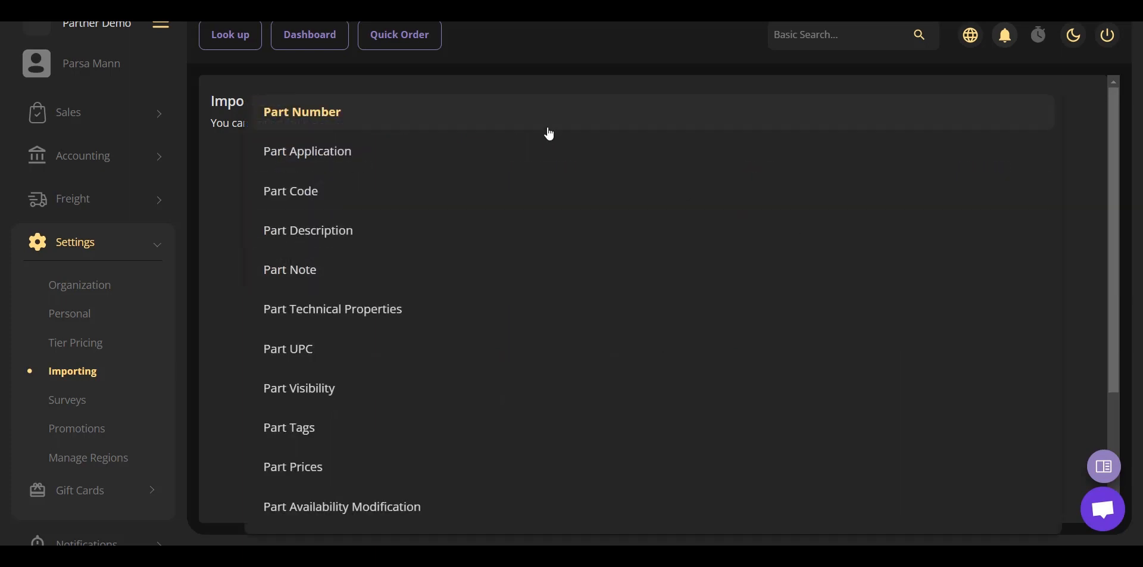
click(539, 114)
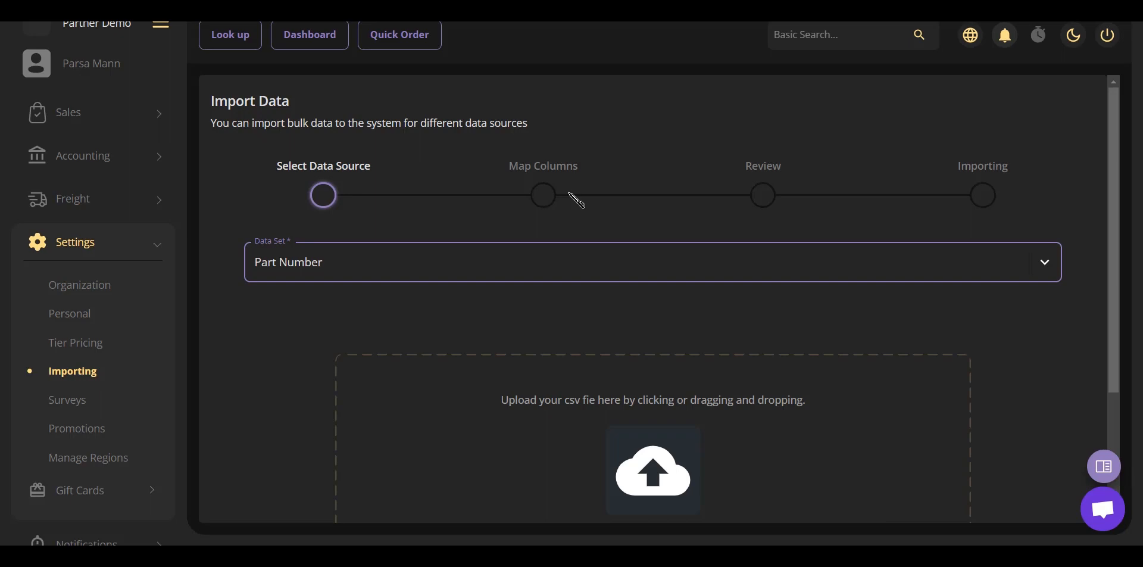
Download the Part Number sample CSV file and open it to review its columns.
scroll(575, 197, down, 3)
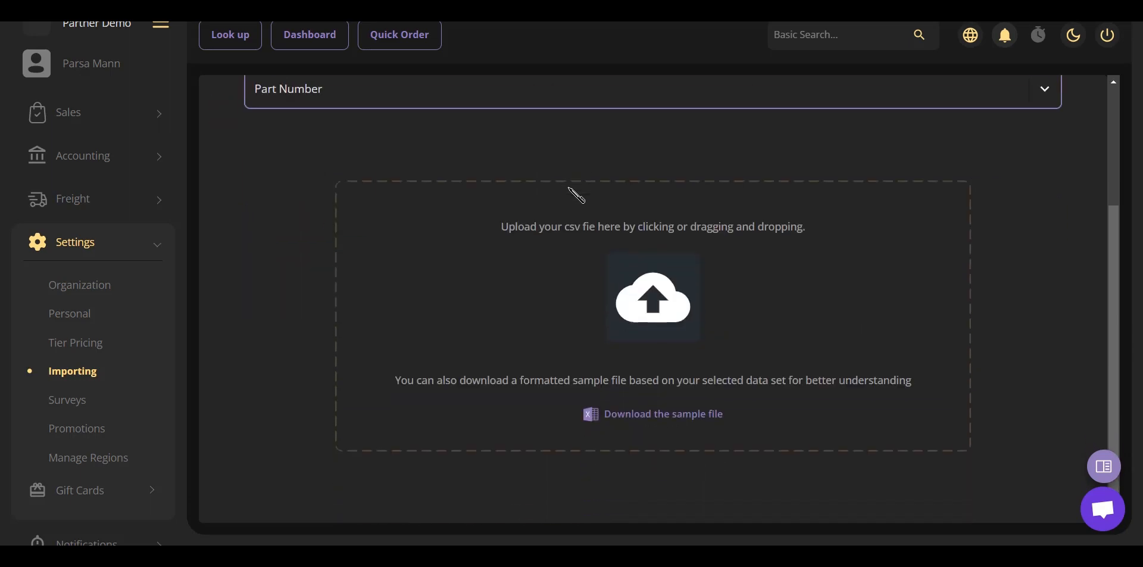
click(619, 417)
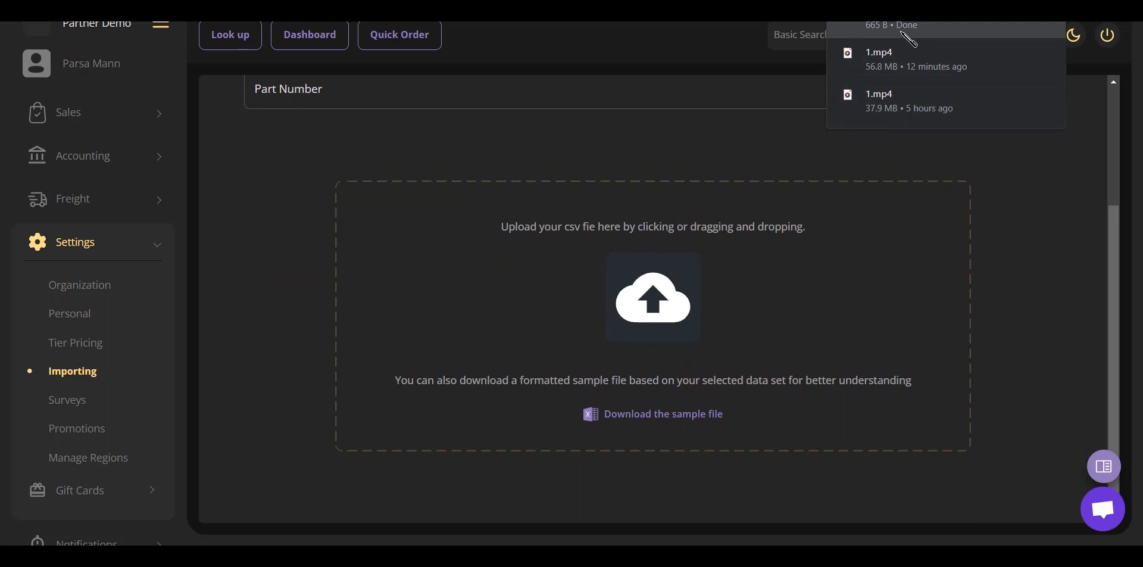
click(909, 35)
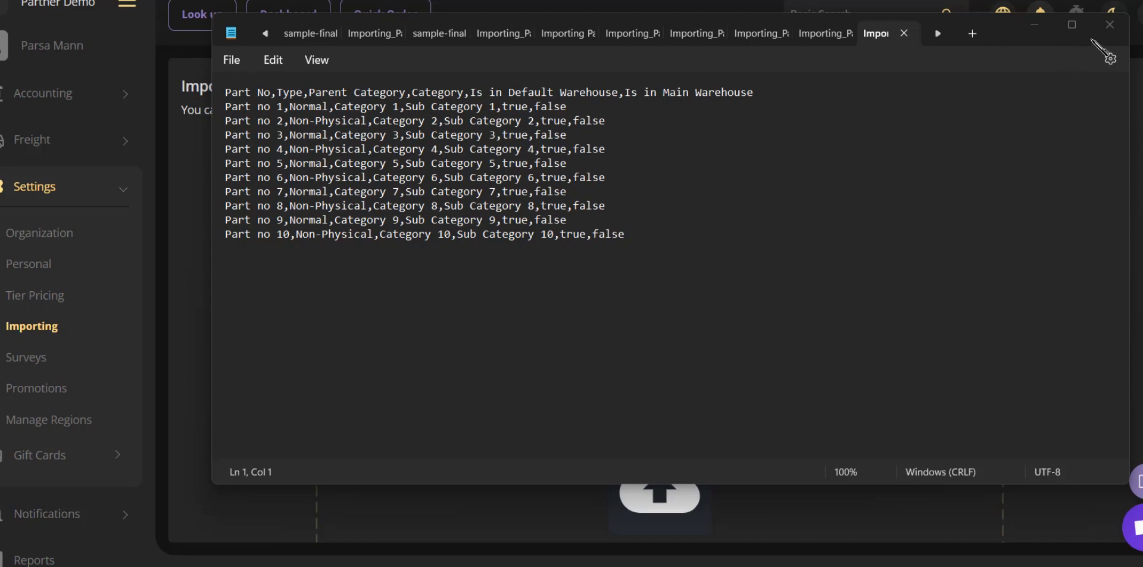
click(1109, 24)
Upload Importing_Part_Number_Sample_File (2).csv and proceed to column mapping.
scroll(699, 392, down, 1)
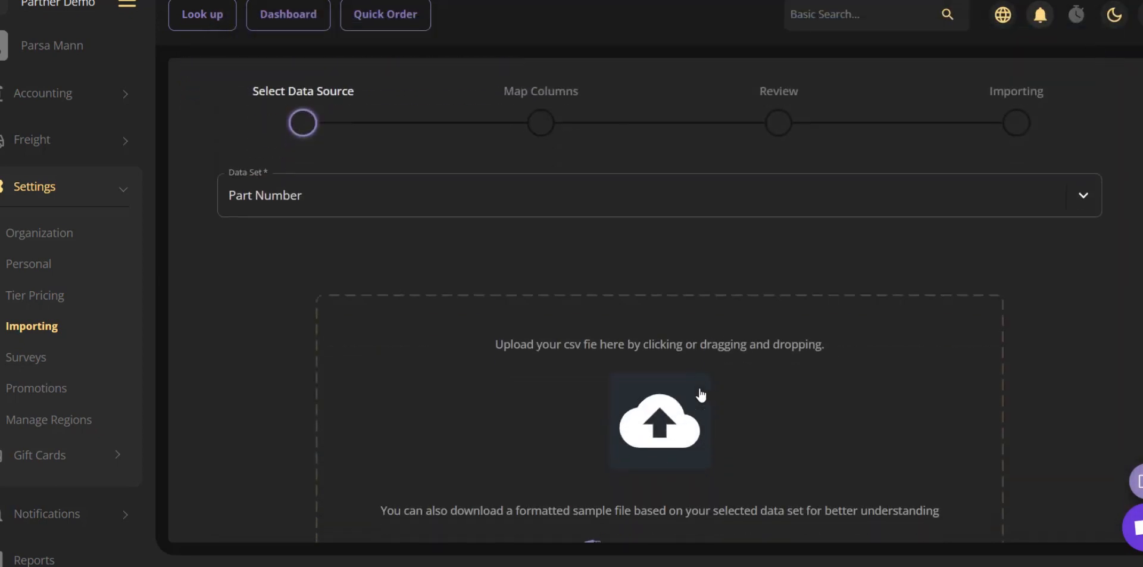
click(665, 378)
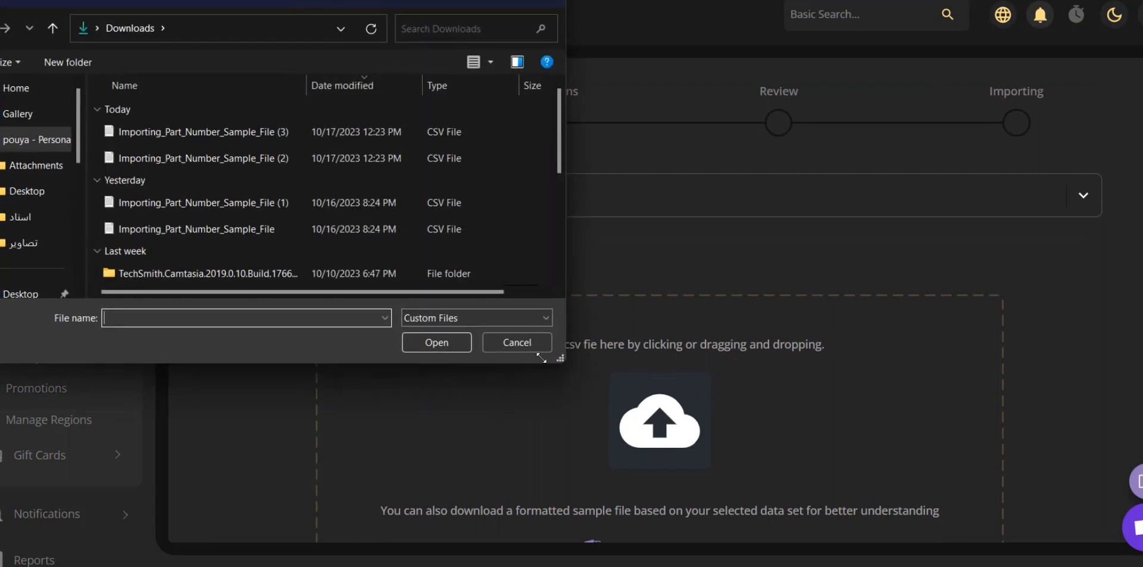
click(207, 168)
double_click(207, 167)
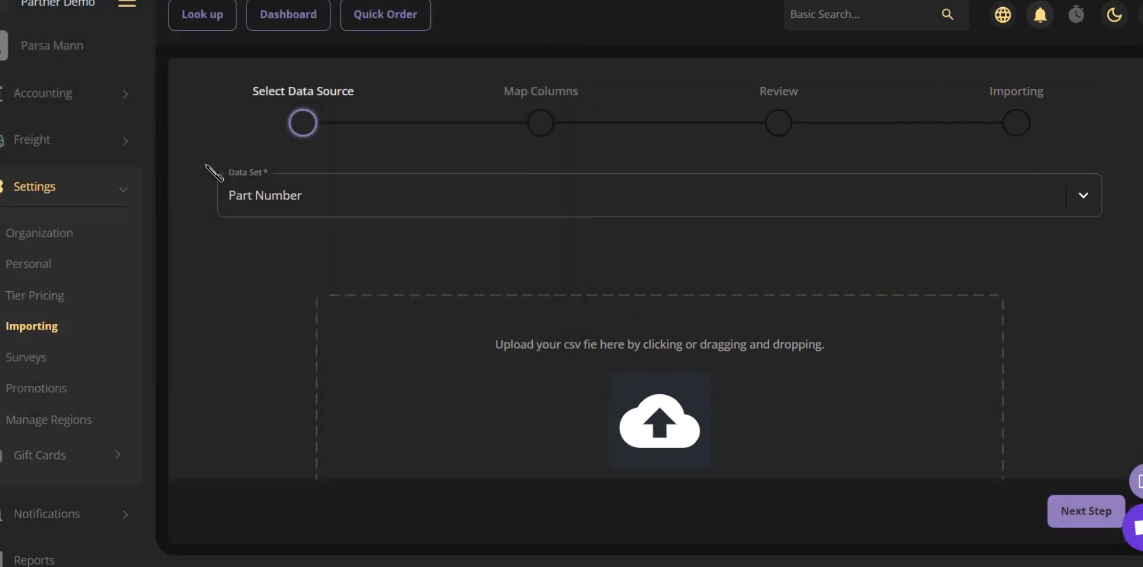
scroll(405, 357, down, 2)
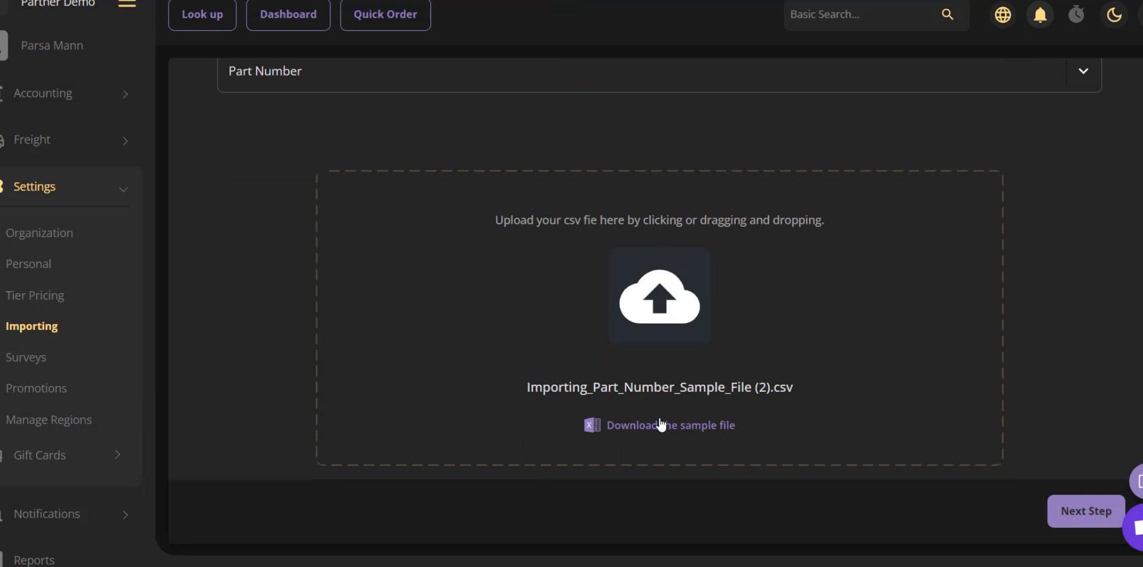
click(1085, 512)
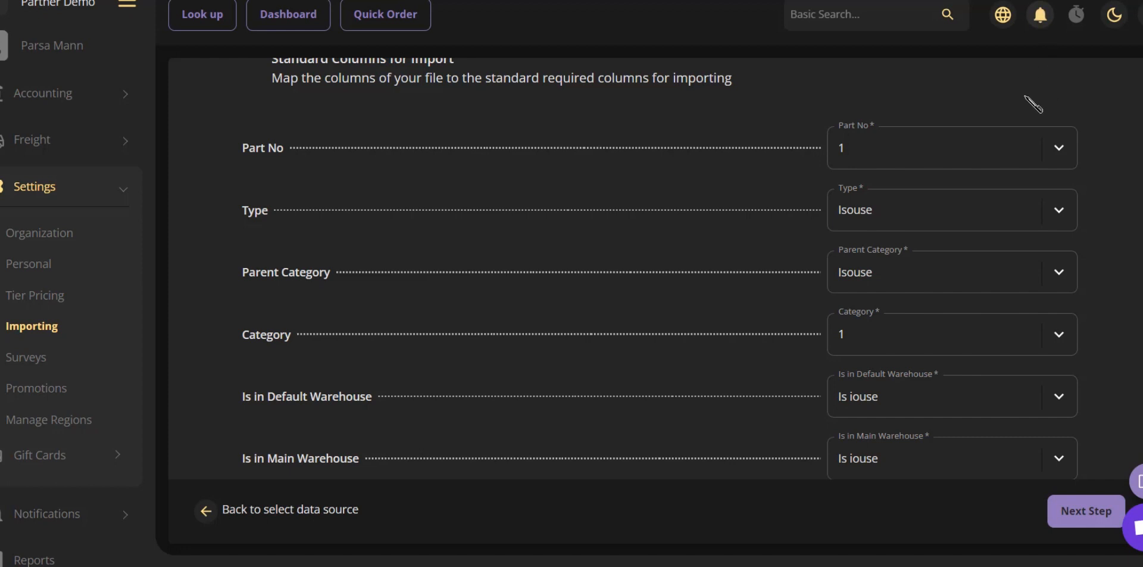
Map Part No, Type, Parent Category and Category to the file columns 1, 2, 3 and 4.
click(1018, 132)
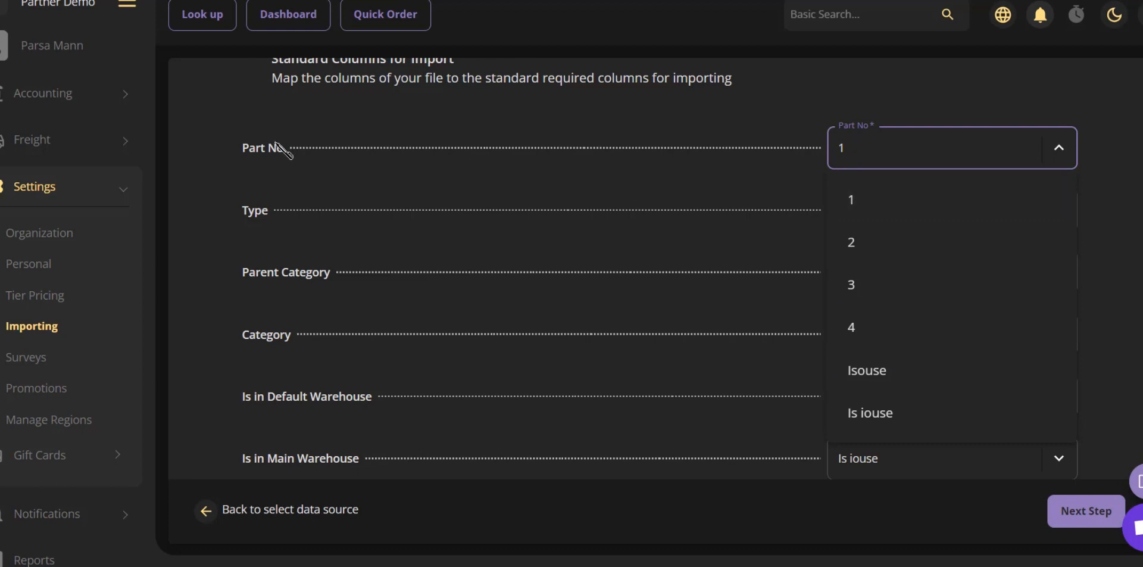
click(863, 206)
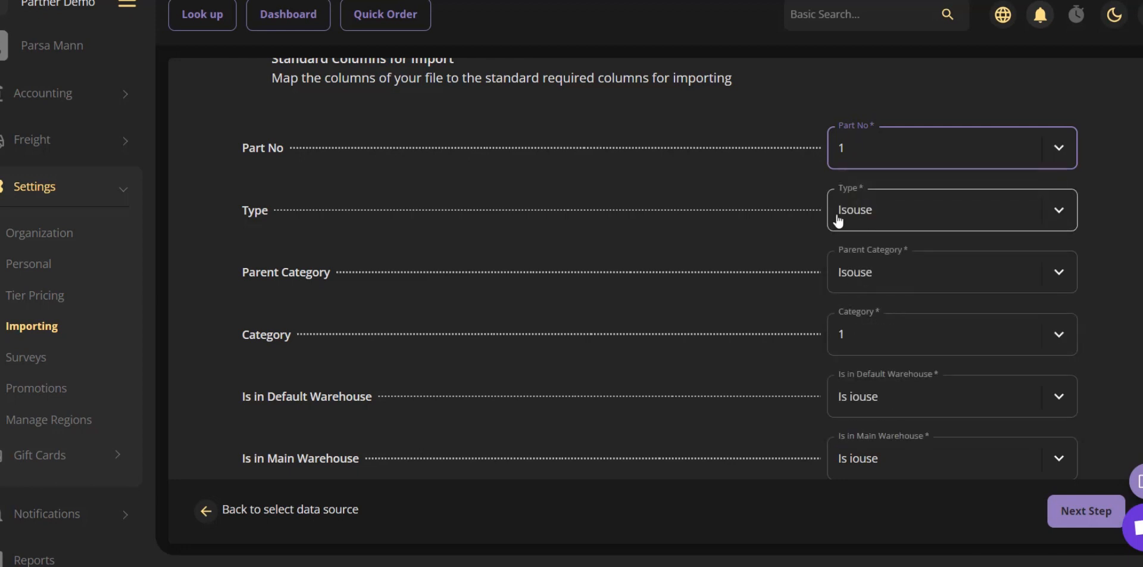
click(884, 219)
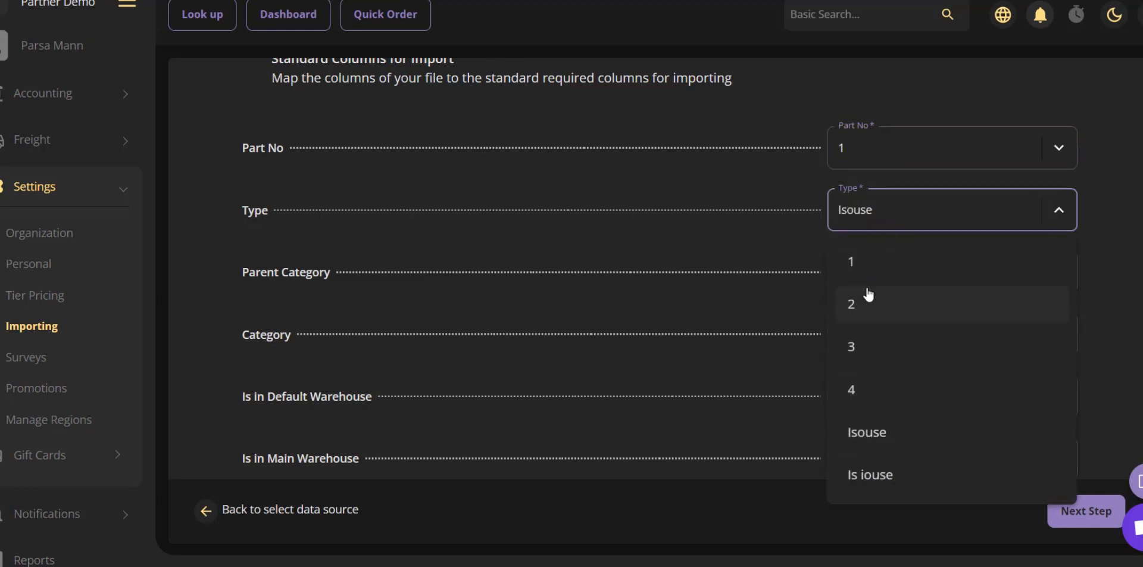
click(852, 299)
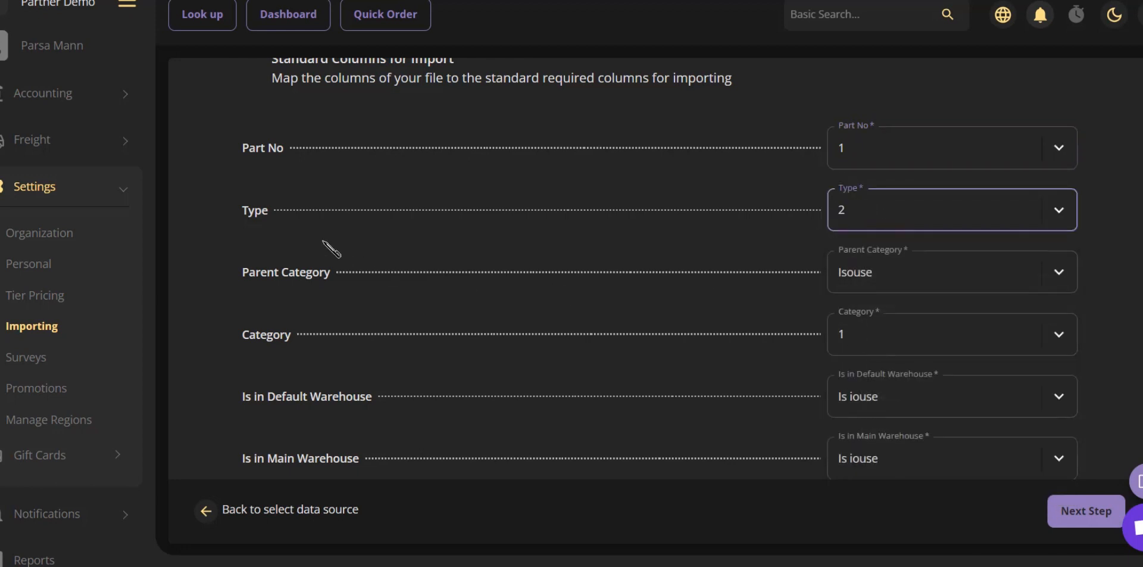
click(880, 283)
click(870, 396)
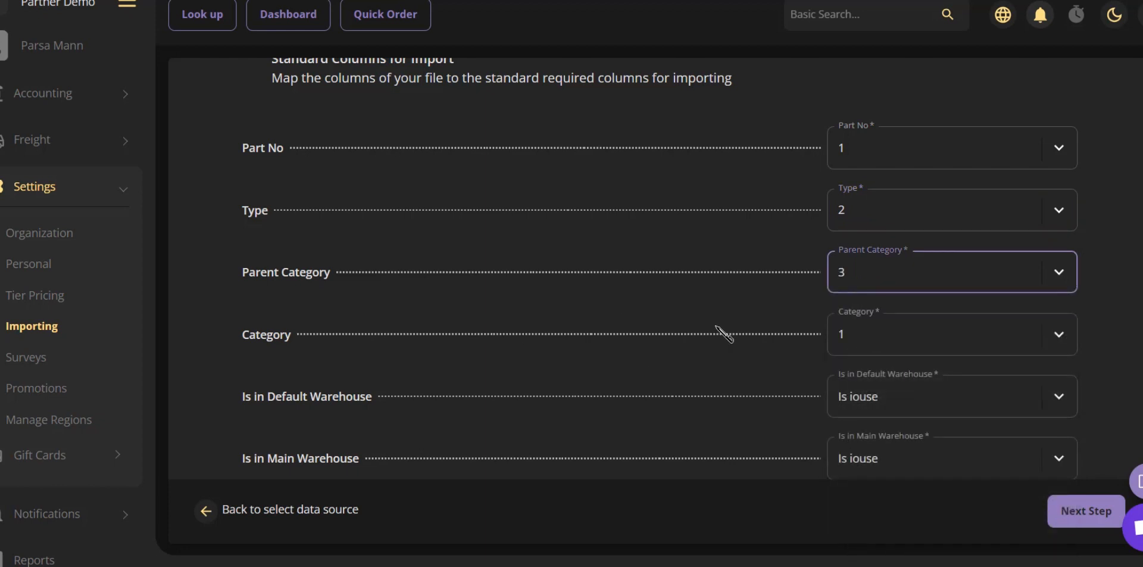
click(905, 354)
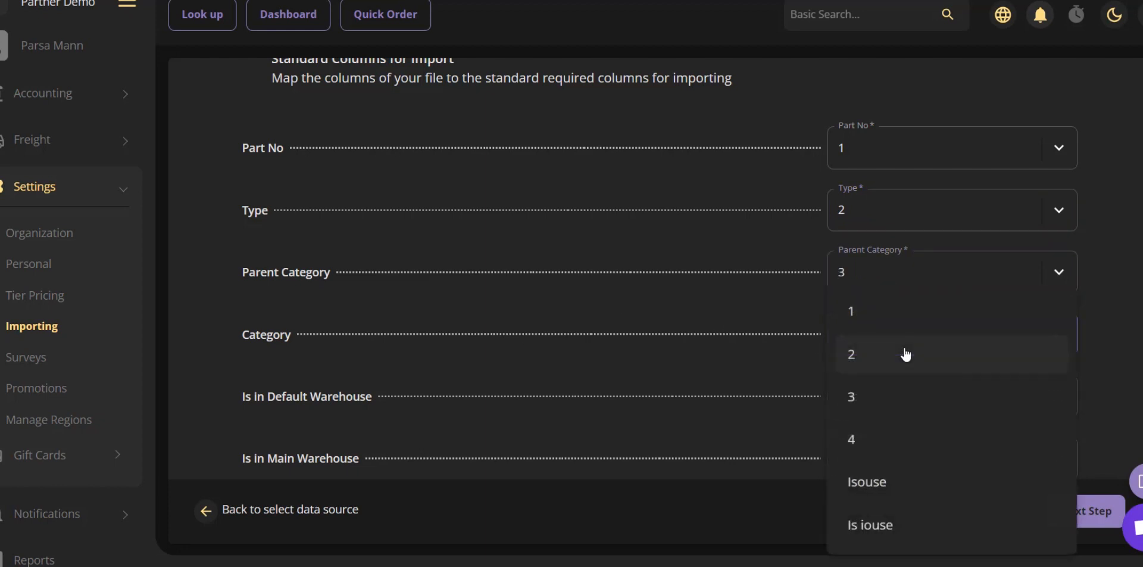
click(868, 452)
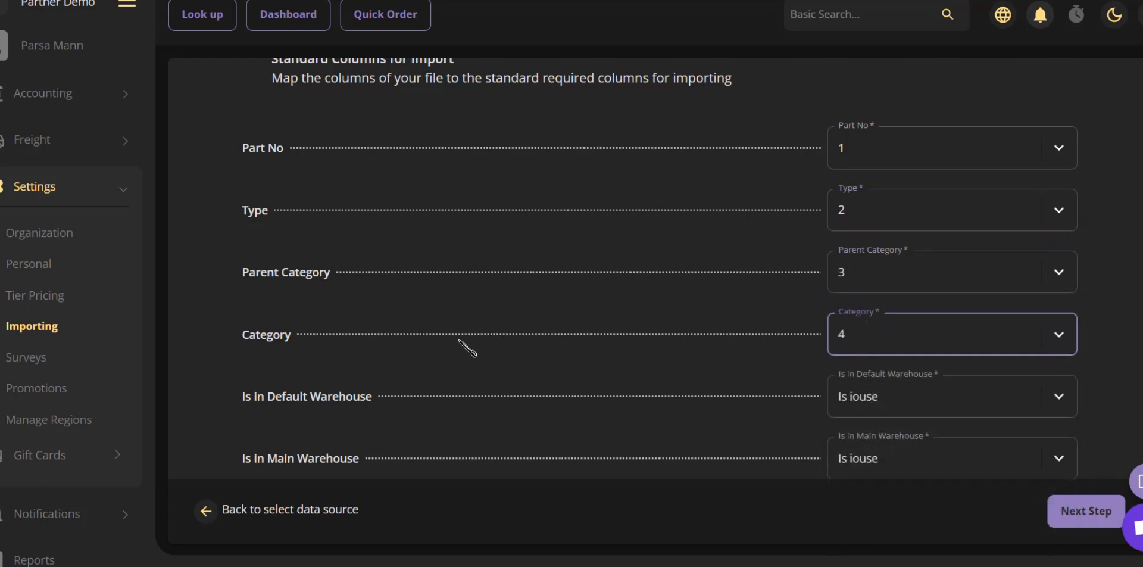
Map Is in Default Warehouse to Isouse and Is in Main Warehouse to Is iouse, and proceed to review.
click(855, 416)
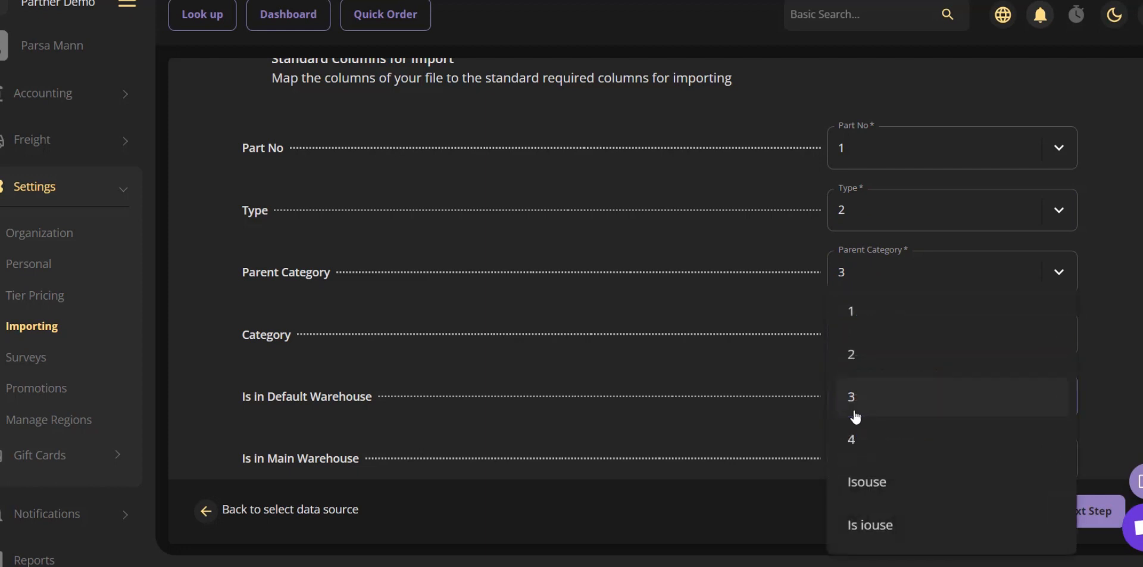
click(869, 479)
click(870, 459)
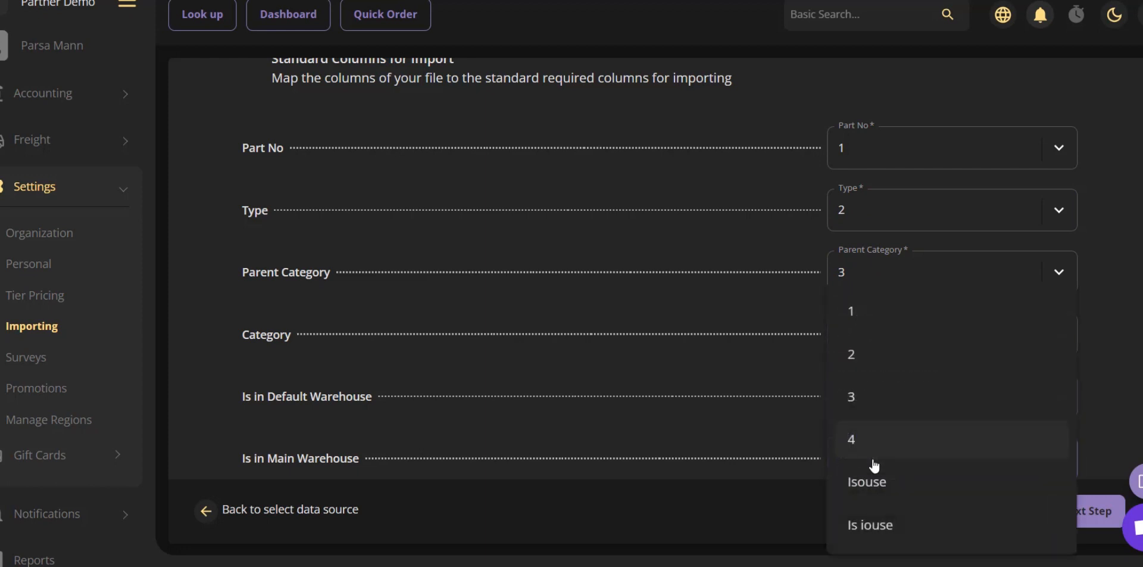
click(871, 517)
scroll(726, 451, down, 1)
scroll(725, 452, up, 2)
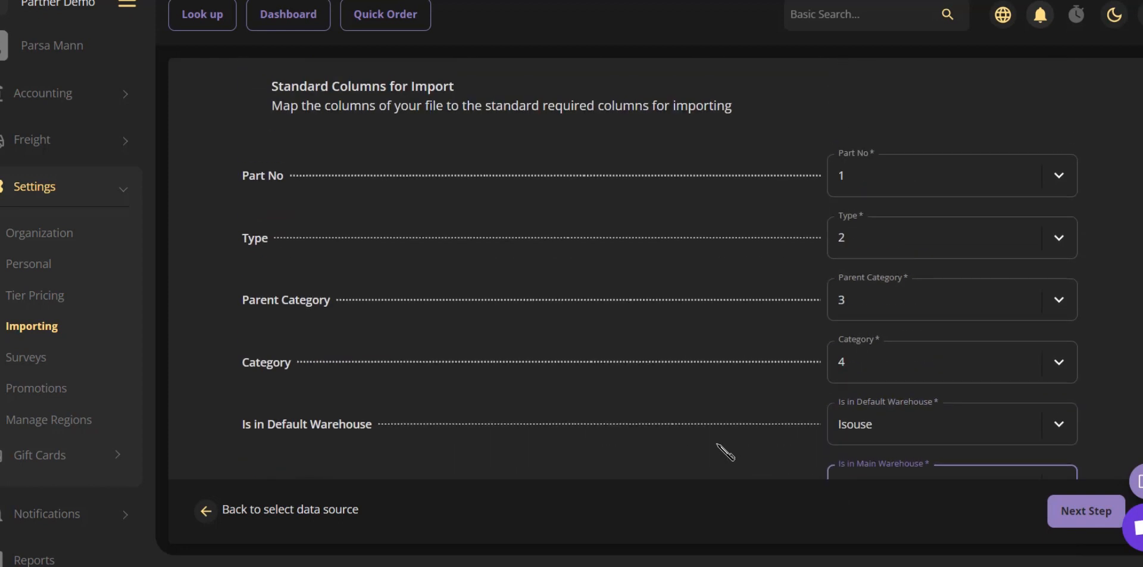
click(939, 132)
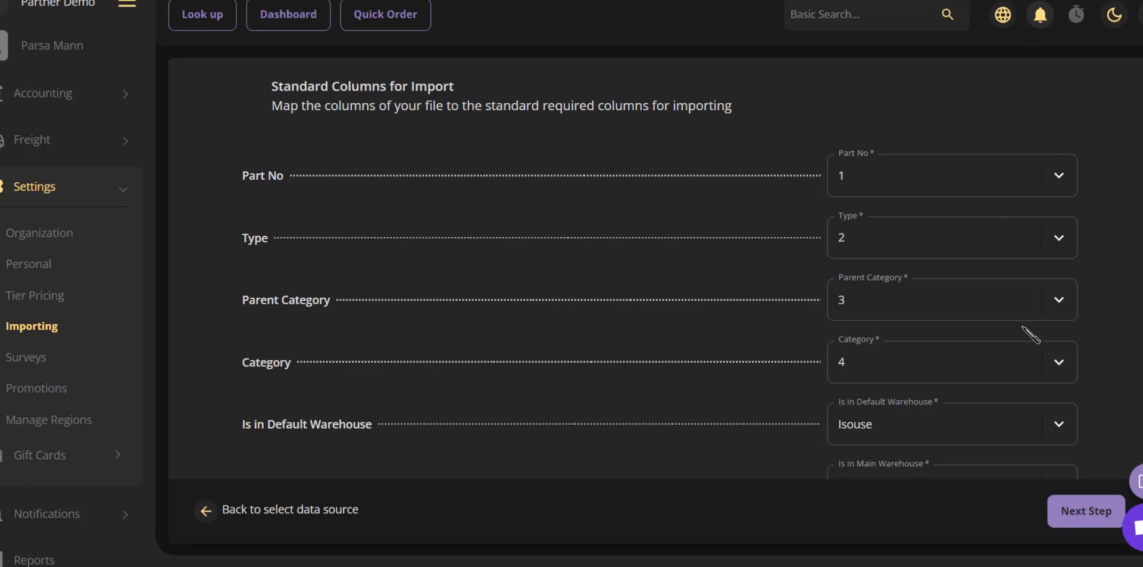
click(1067, 514)
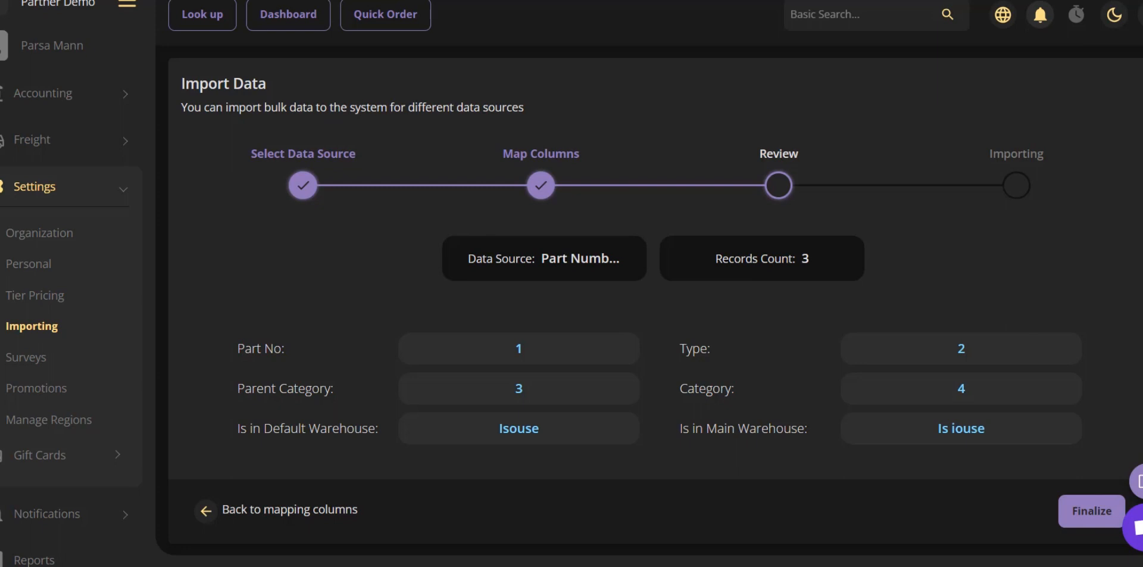
Finalize the import and open the downloaded items report.
click(1072, 522)
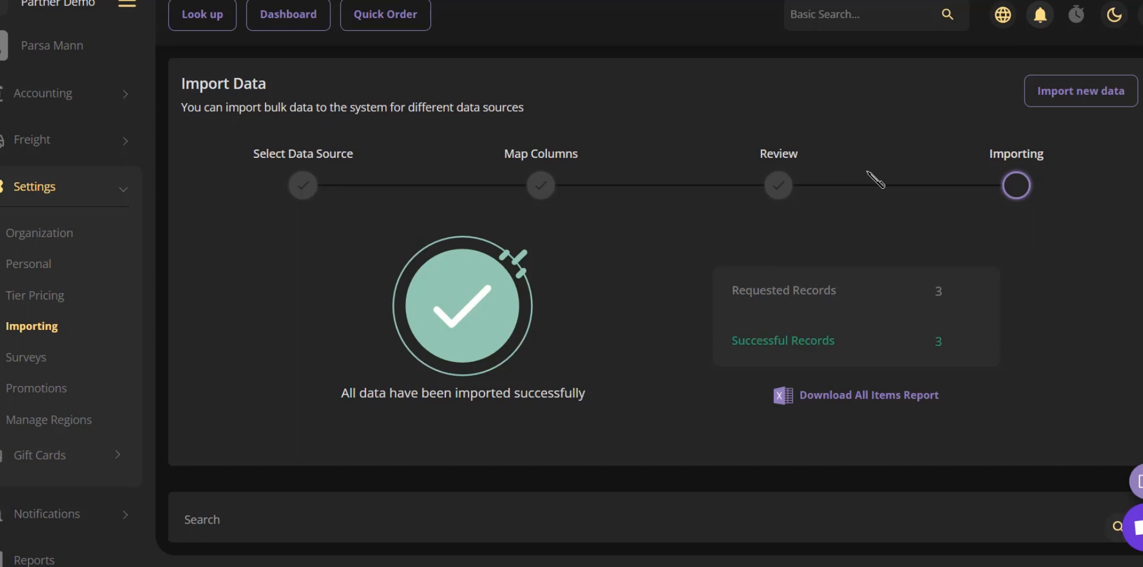
click(811, 409)
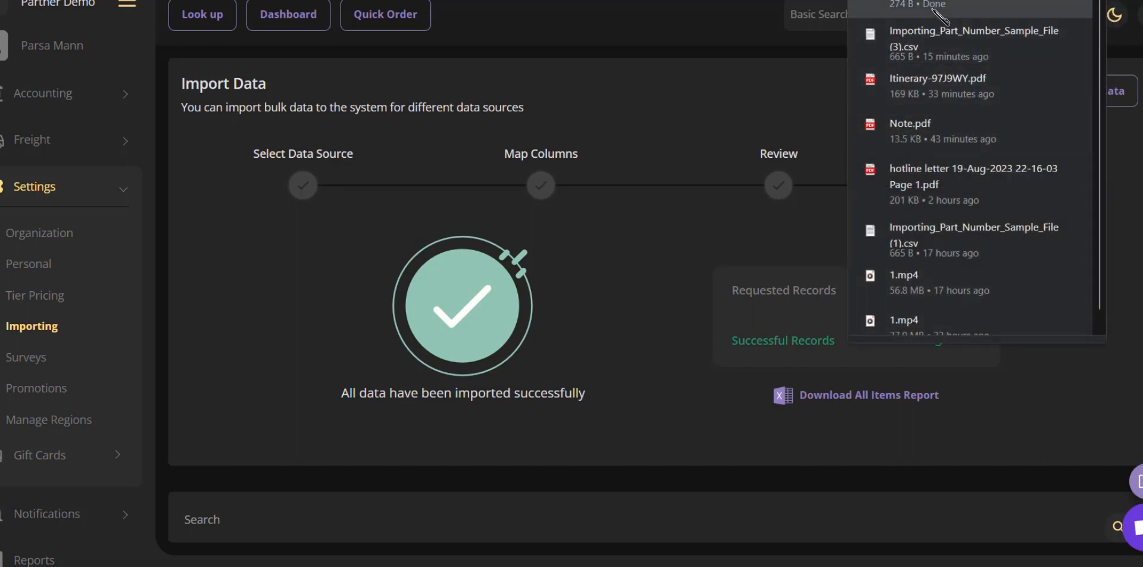
click(933, 10)
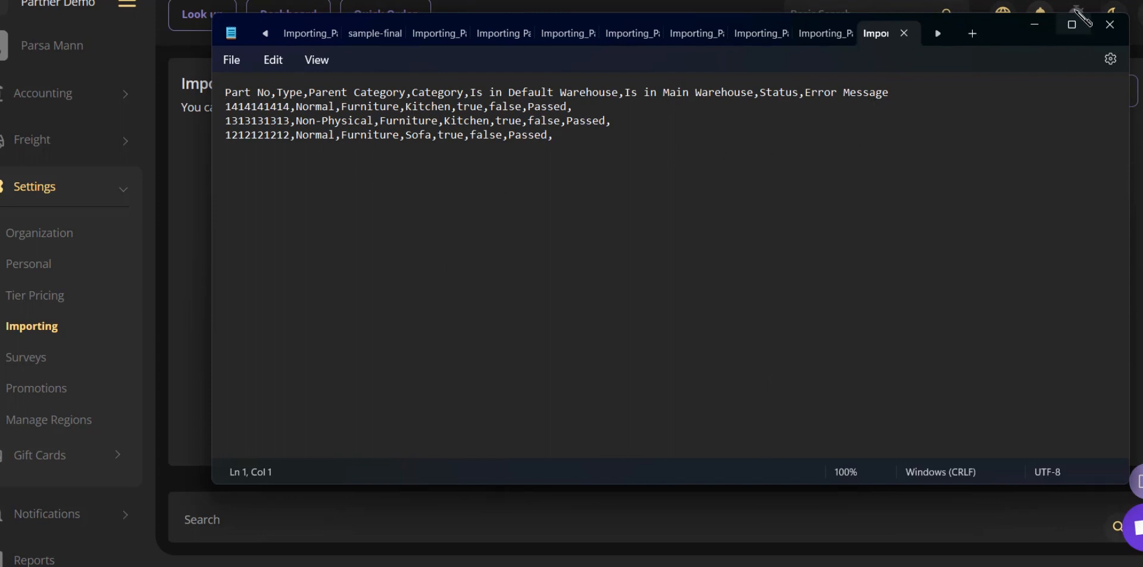
click(1110, 24)
Review the imported records table and restart the importer for new data.
scroll(748, 291, down, 4)
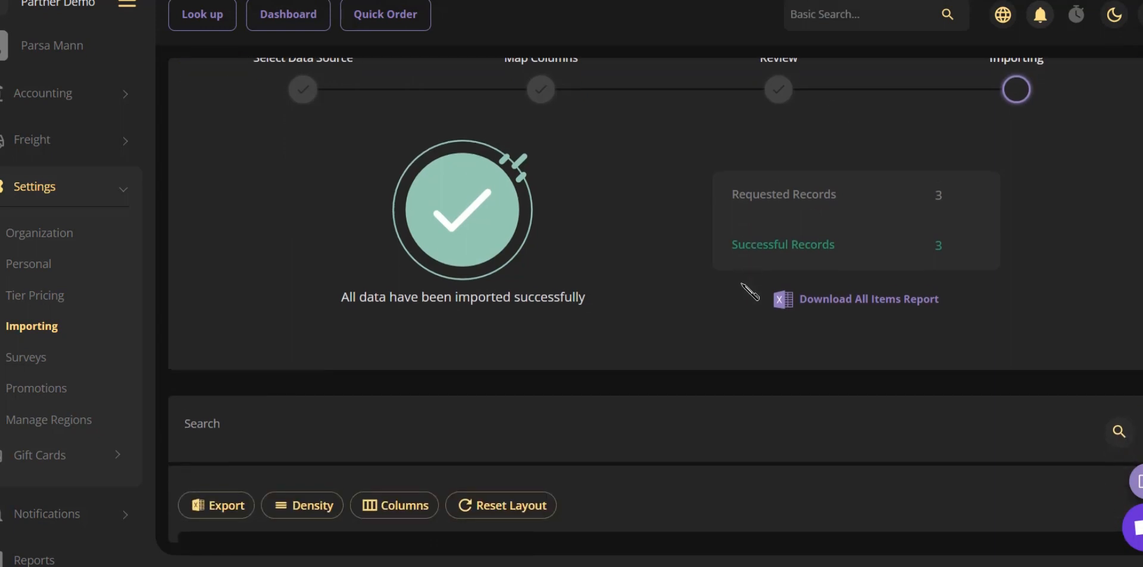
scroll(748, 292, down, 2)
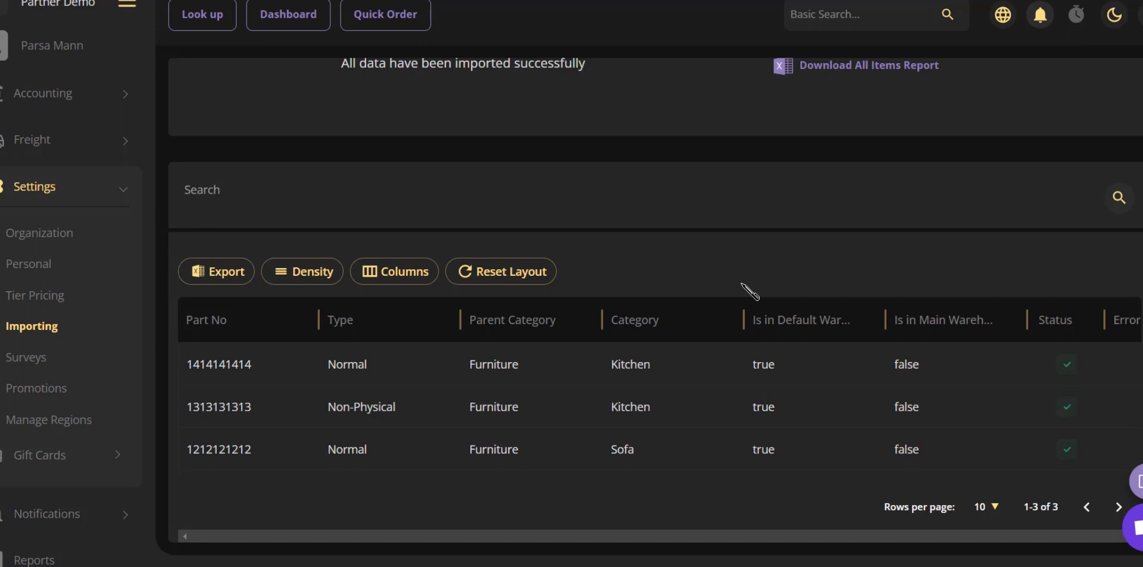
scroll(862, 184, up, 5)
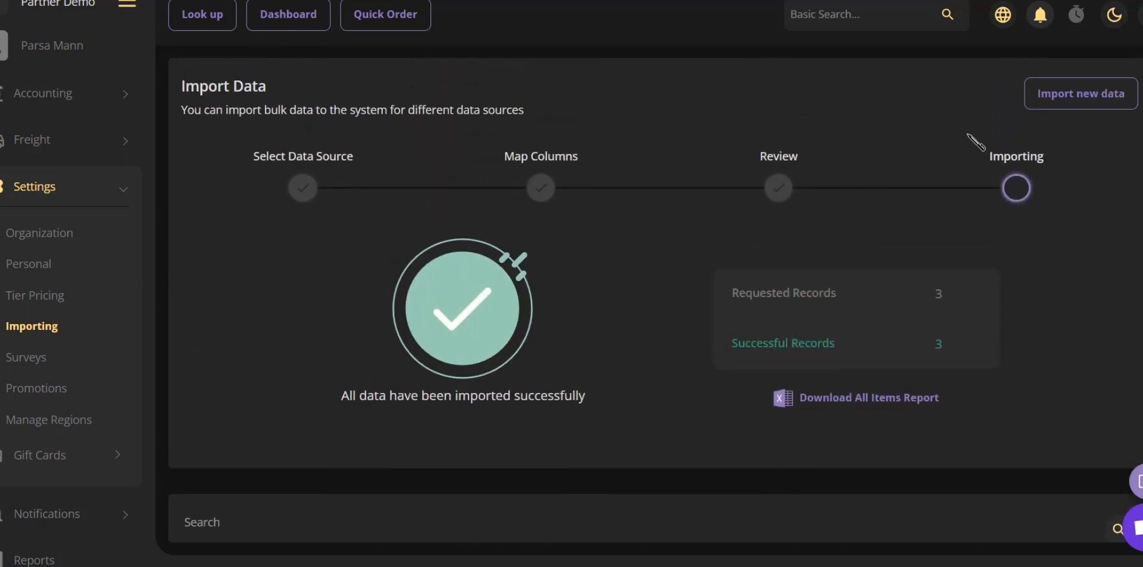
click(1060, 103)
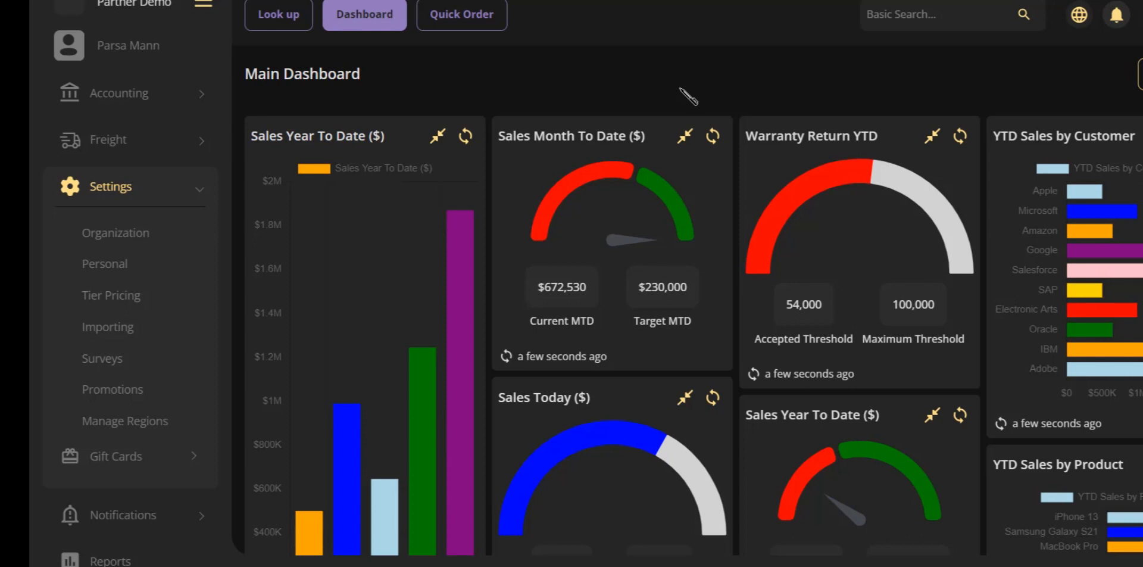
Open the Organization and Personal settings pages.
click(112, 241)
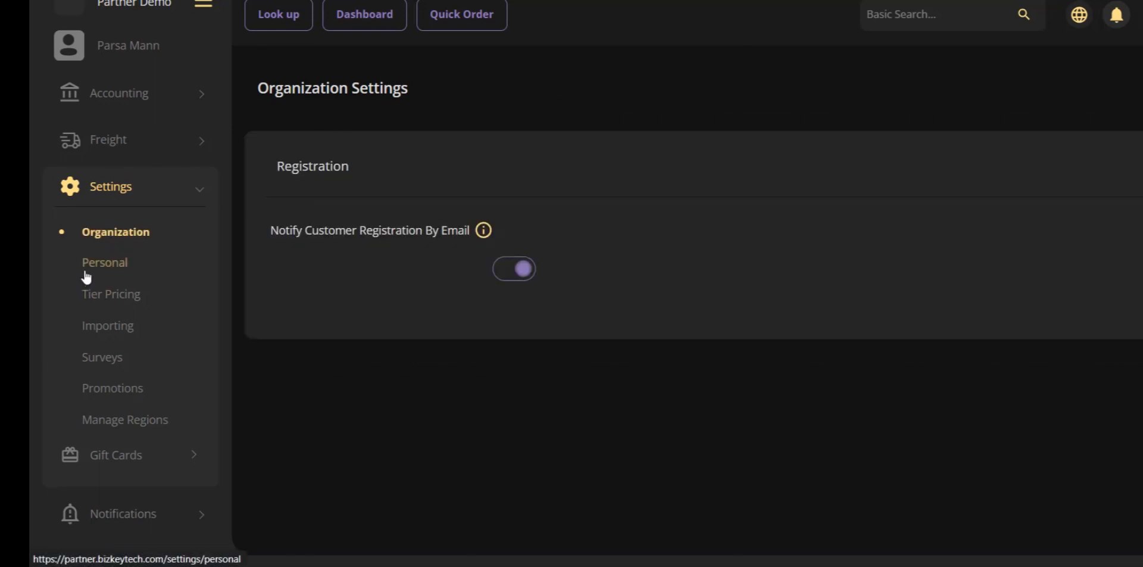
click(85, 274)
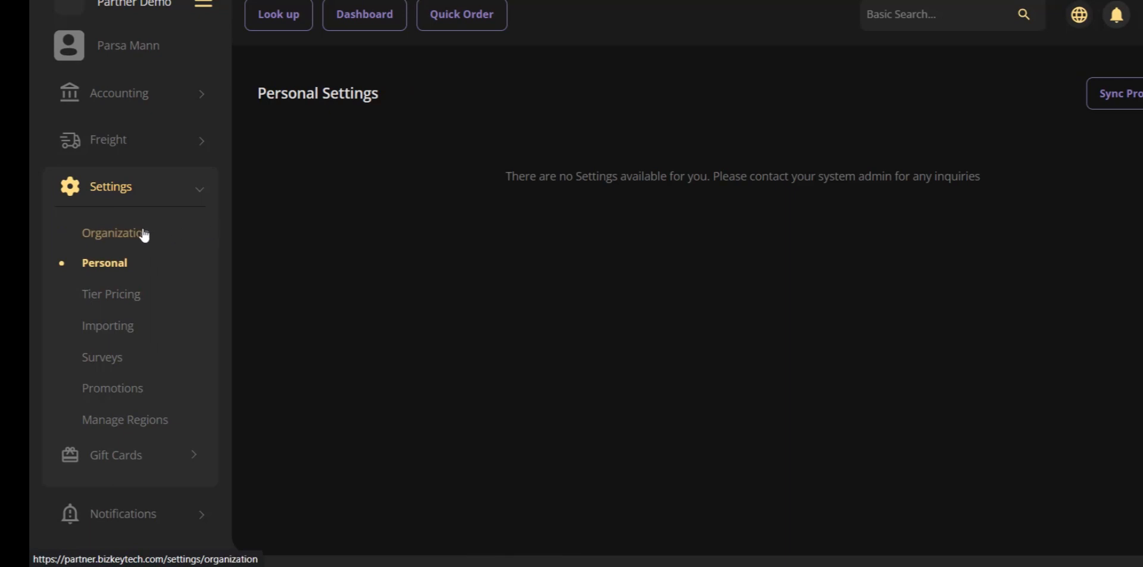
click(143, 236)
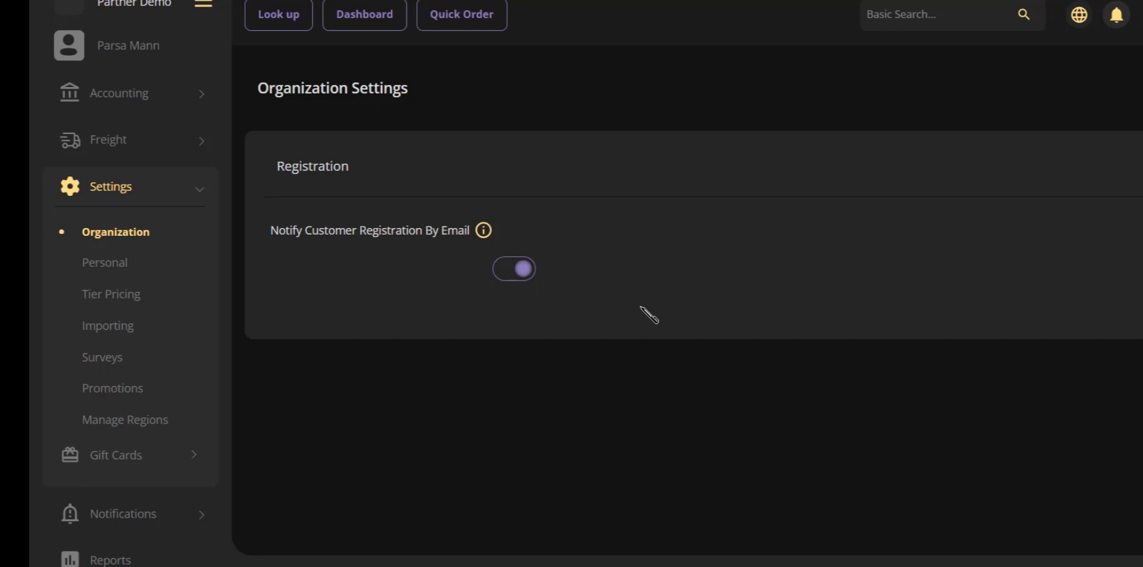
Toggle Notify Customer Registration By Email off and back on.
click(522, 274)
click(522, 273)
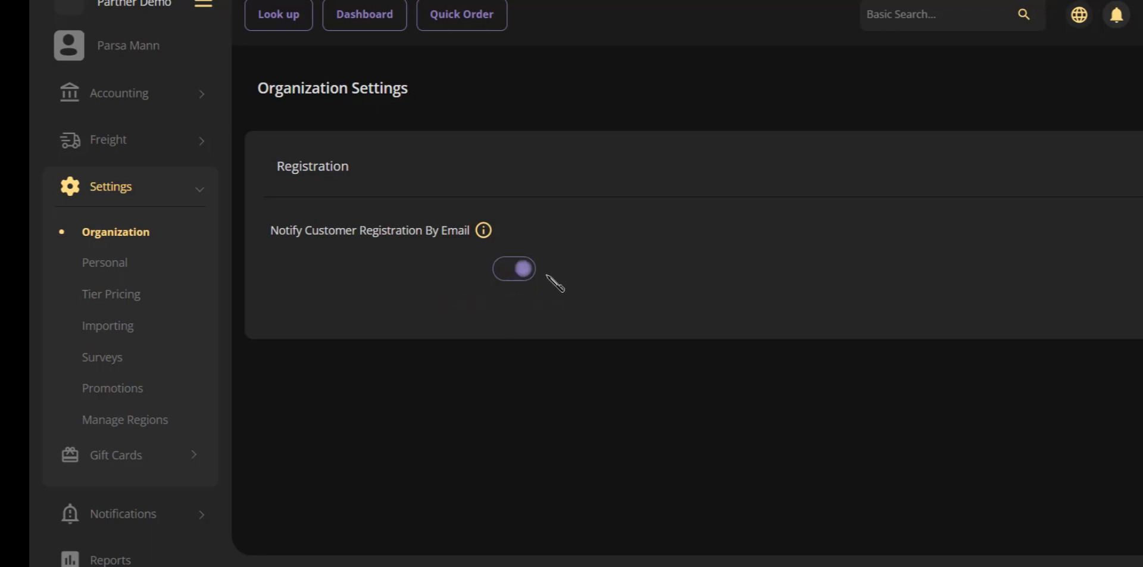